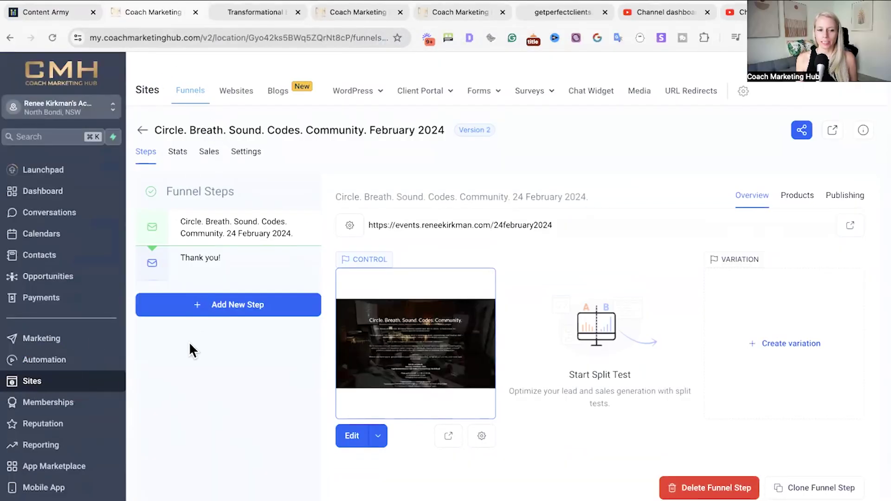
Open the funnel step's ticket product for editing from its Products tab
left_click(792, 195)
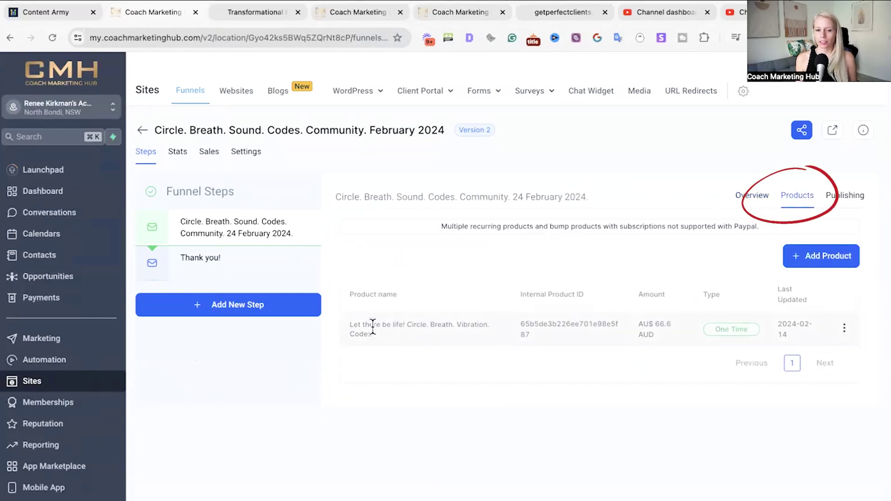
left_click_drag(349, 324, 376, 333)
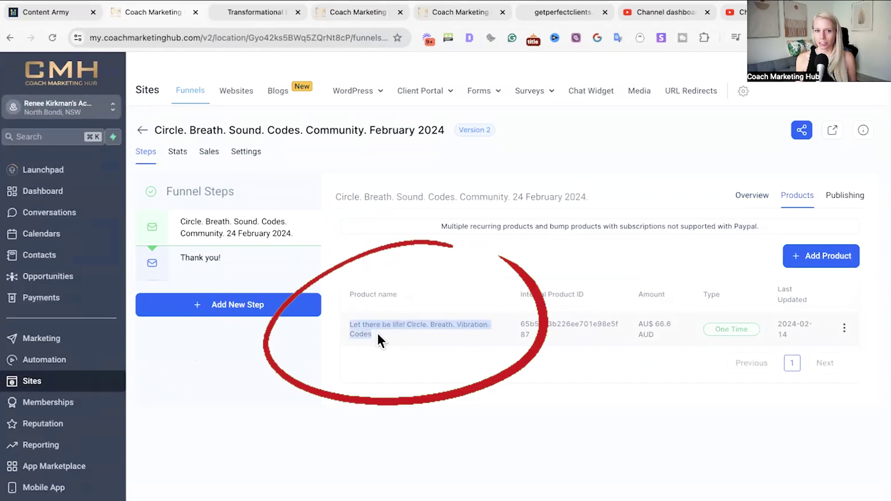
left_click(844, 329)
left_click(841, 286)
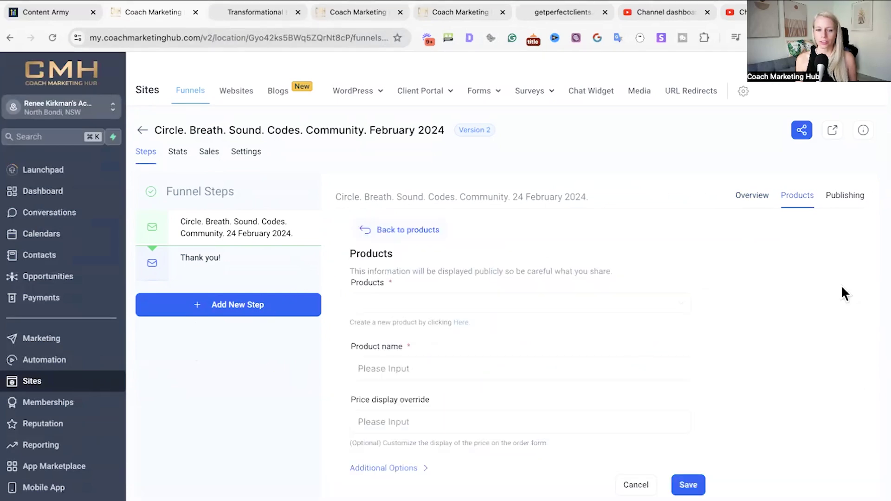
Expand Additional Options and highlight the 10-unit Maximum units per order limit
scroll(335, 423, "down", 1)
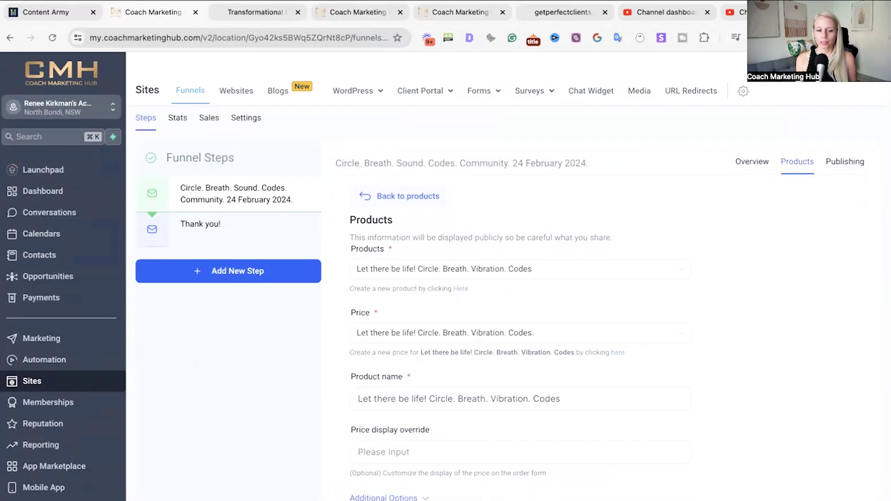
left_click(383, 497)
scroll(383, 464, "down", 3)
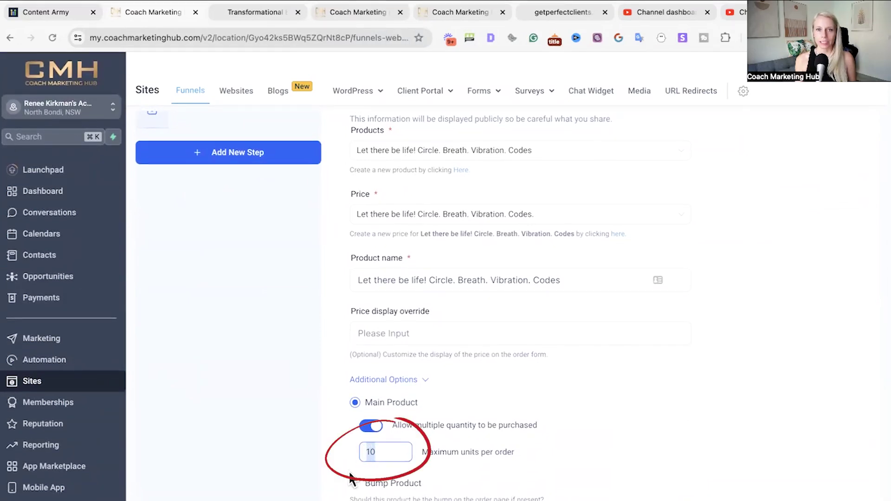
left_click(392, 450)
left_click_drag(378, 453, 362, 452)
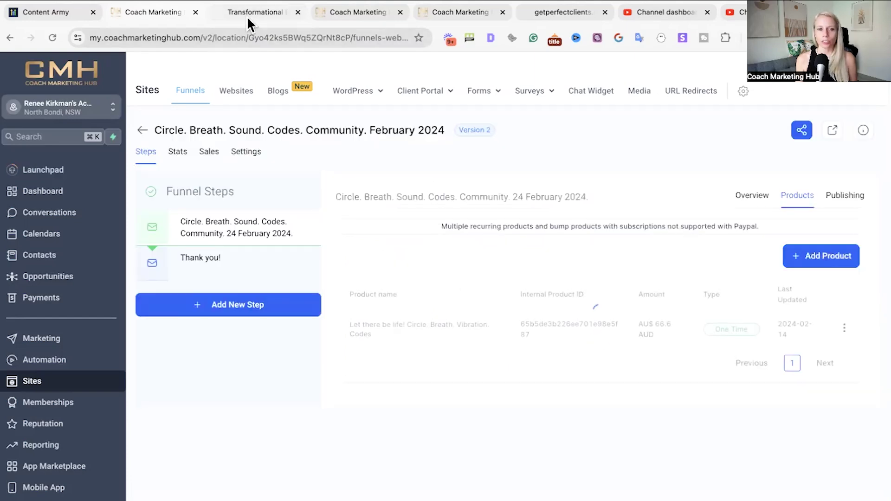
On the live event page, autofill the buyer's contact details and continue to ticket purchase
left_click(246, 15)
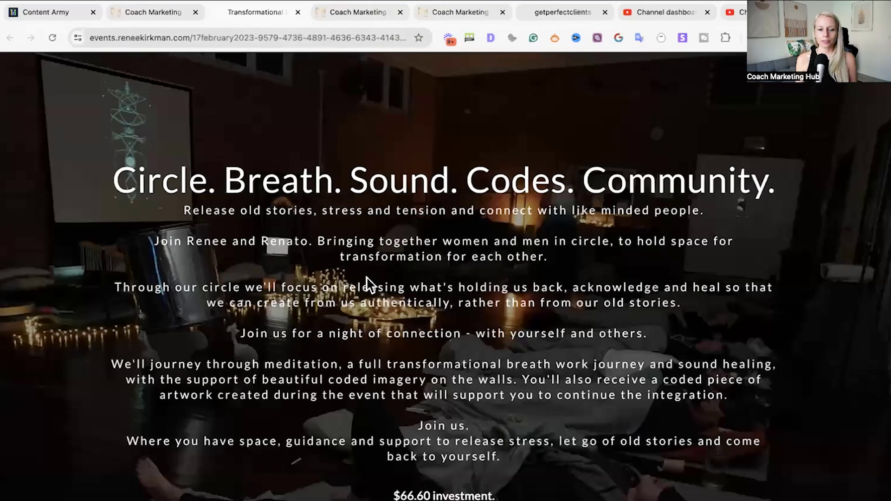
scroll(366, 277, "down", 15)
scroll(195, 196, "up", 1)
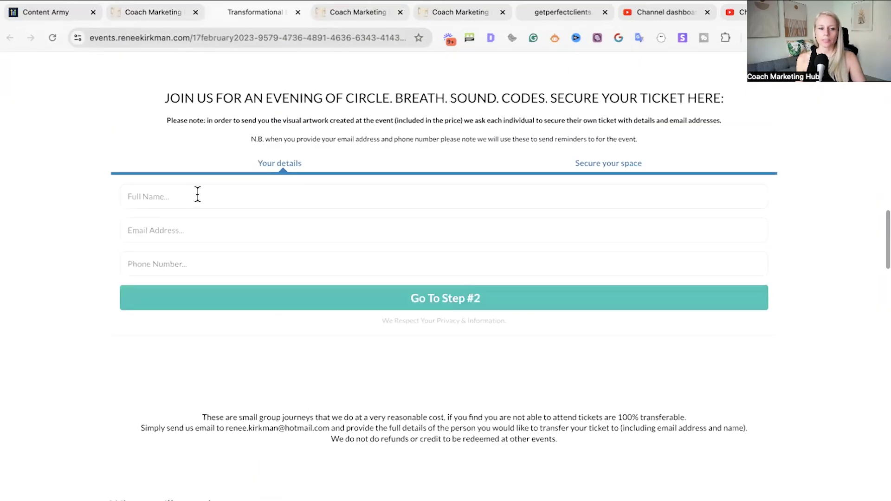
left_click(197, 194)
left_click(232, 306)
left_click(368, 301)
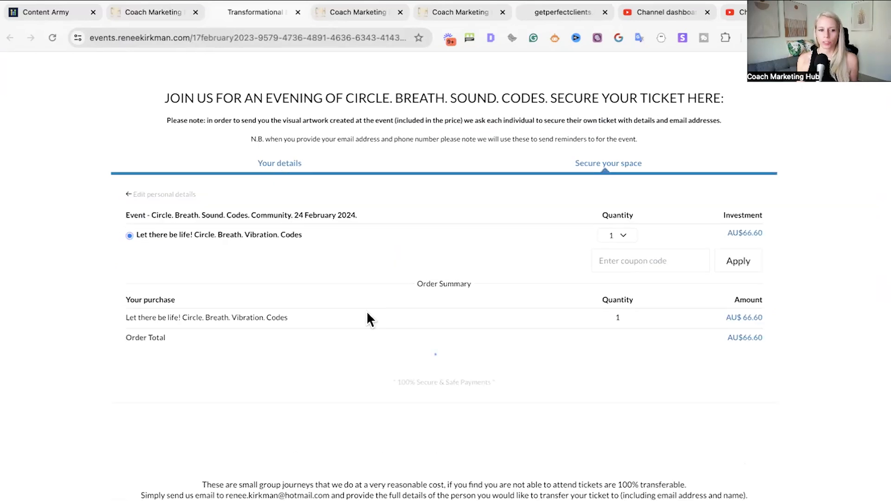
Try a custom ticket quantity of 119 and see the maximum 10 units error
left_click(629, 242)
scroll(627, 327, "down", 1)
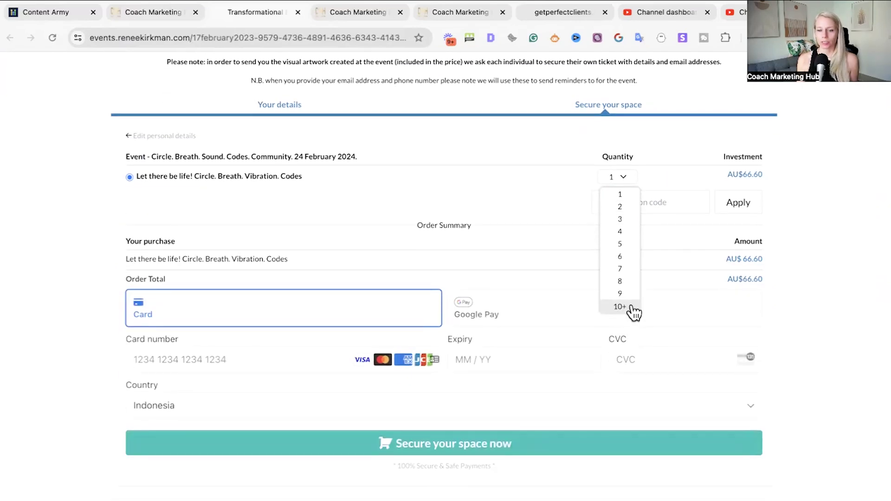
left_click(633, 308)
scroll(629, 139, "down", 1)
left_click(629, 142)
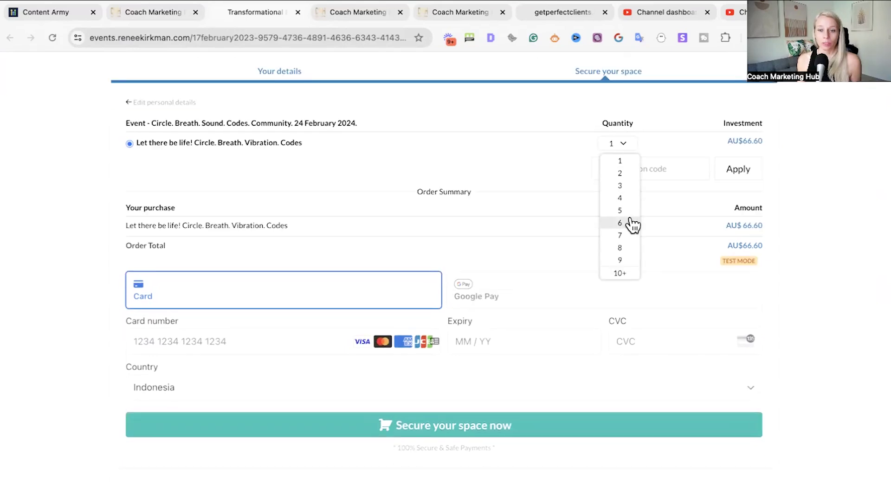
scroll(632, 250, "down", 1)
left_click(630, 246)
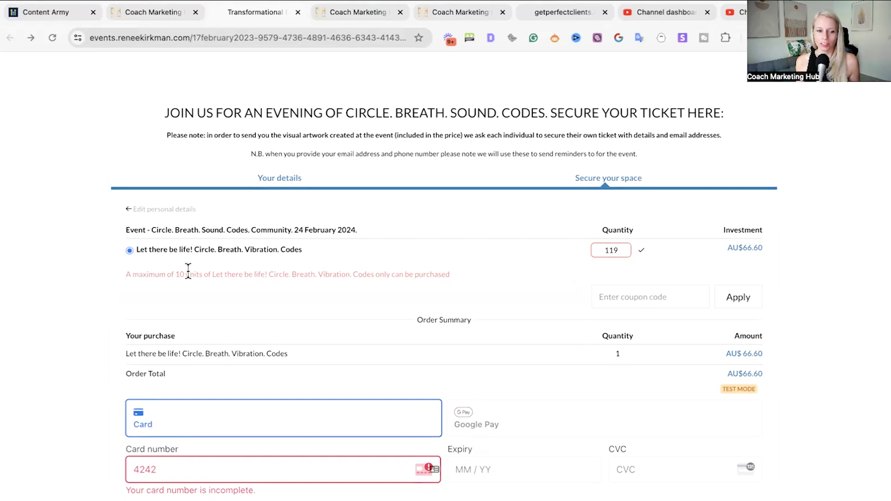
left_click_drag(139, 277, 154, 277)
left_click(156, 279)
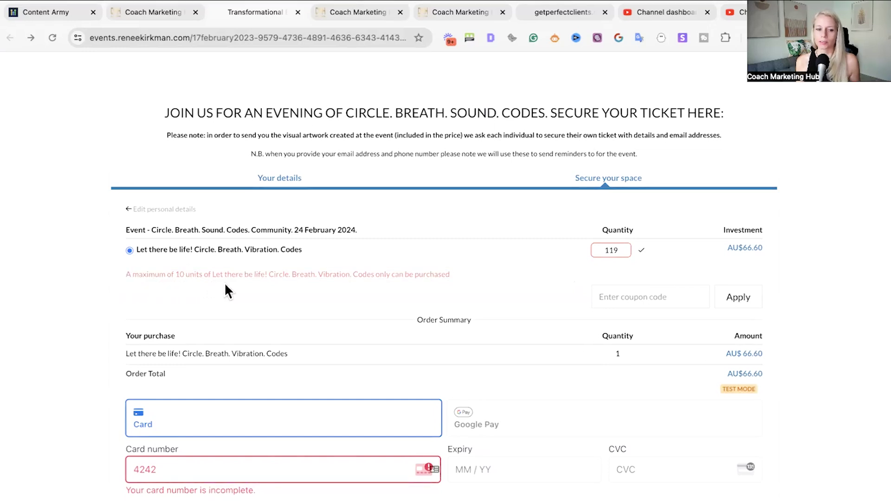
Change the ticket quantity to 10 and submit the test purchase
scroll(351, 324, "down", 1)
left_click(624, 236)
key("BackSpace")
key("BackSpace")
type("0")
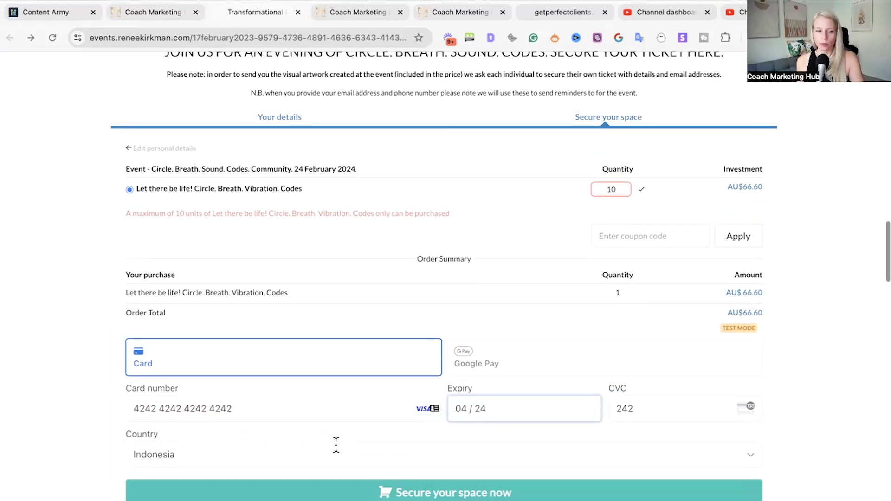
scroll(336, 444, "down", 1)
left_click(461, 462)
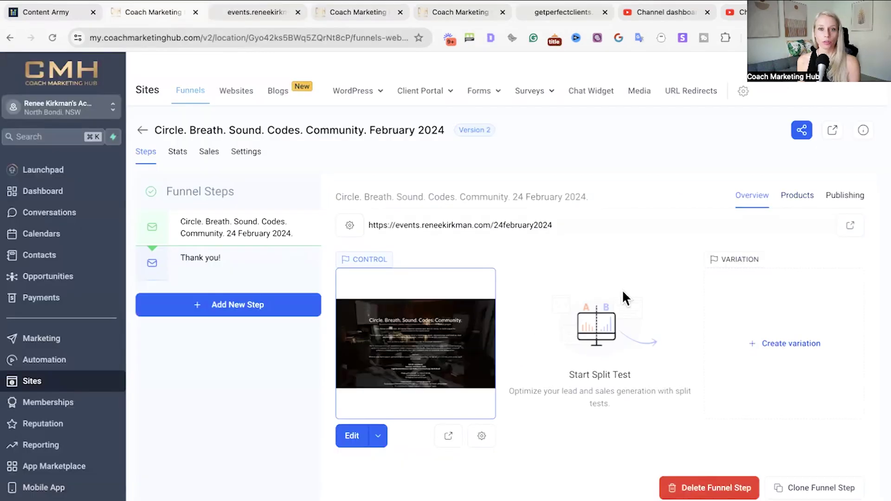
Reopen the ticket product's edit form from the funnel step's Products tab
left_click(791, 199)
left_click(844, 354)
left_click(844, 312)
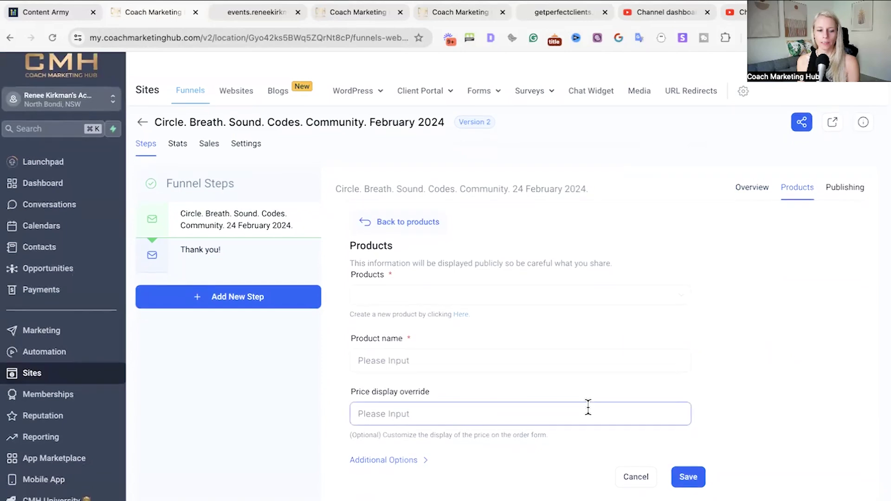
scroll(521, 481, "down", 3)
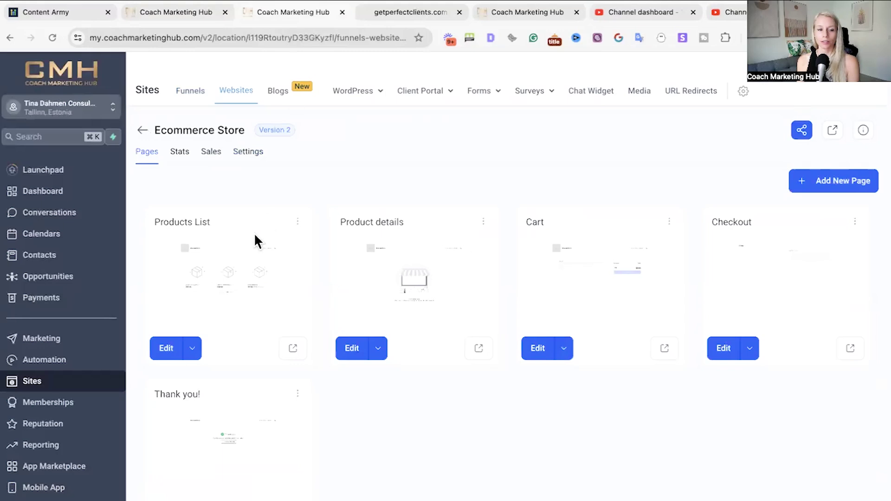
left_click(413, 13)
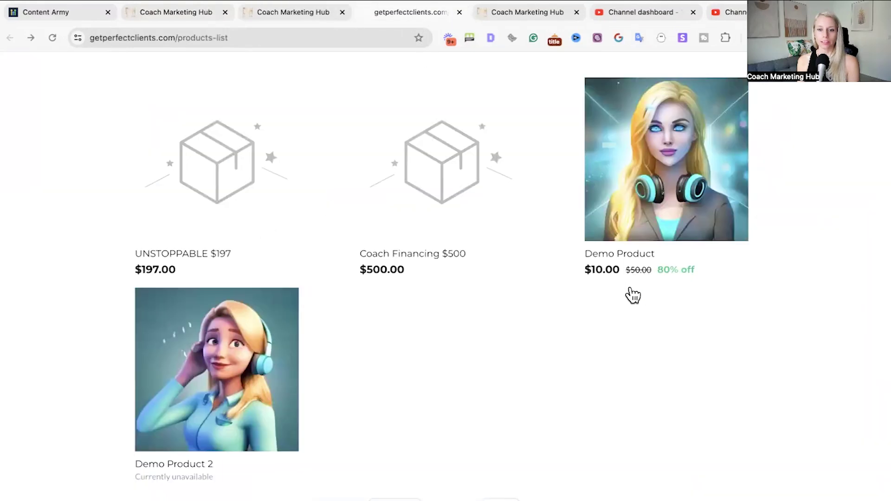
scroll(628, 294, "up", 1)
scroll(569, 362, "down", 1)
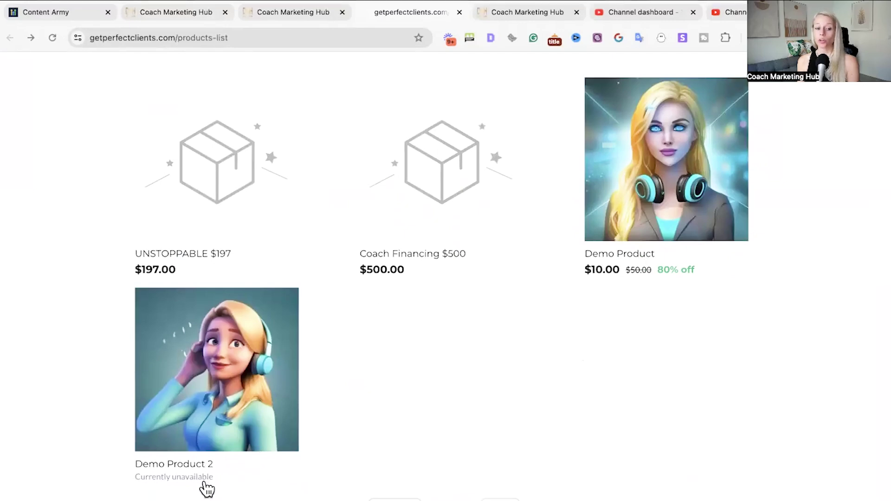
scroll(573, 215, "up", 1)
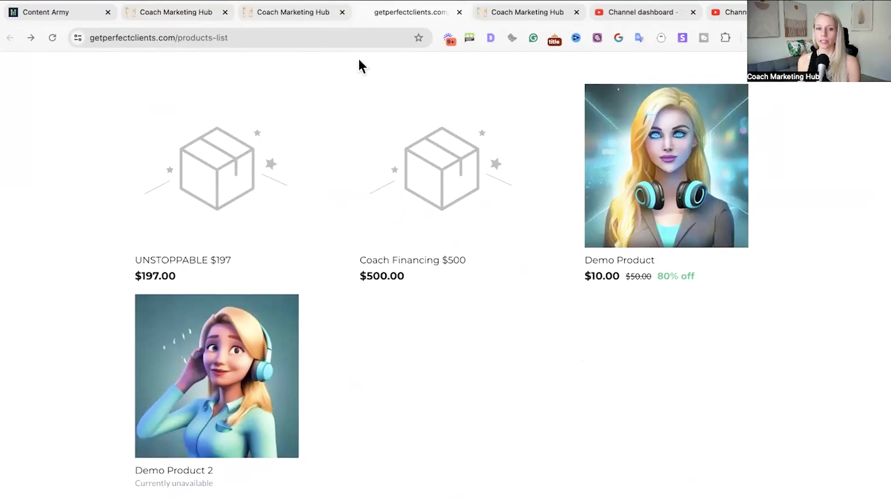
left_click(300, 17)
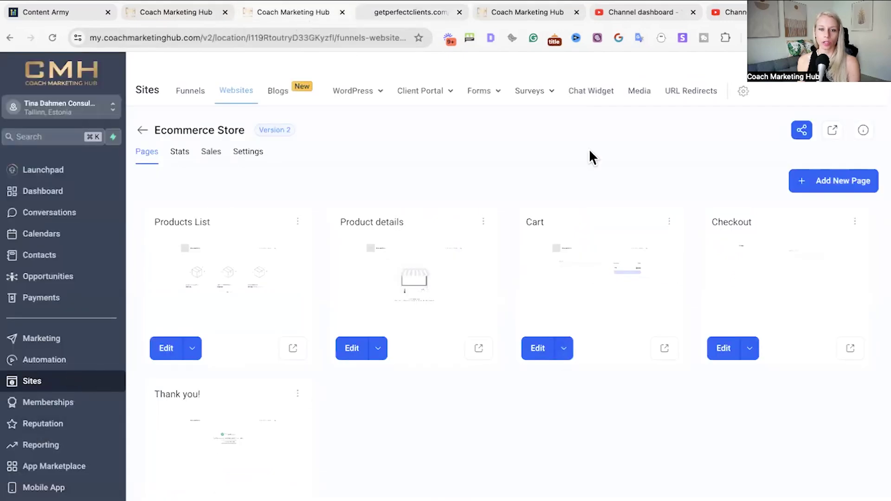
Open Demo Product for editing from the Payments store products list
left_click(60, 300)
left_click(677, 92)
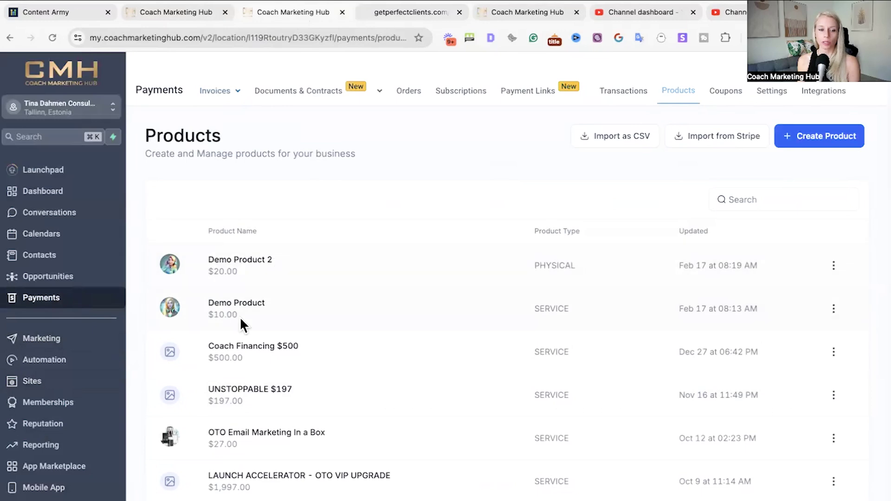
left_click(815, 310)
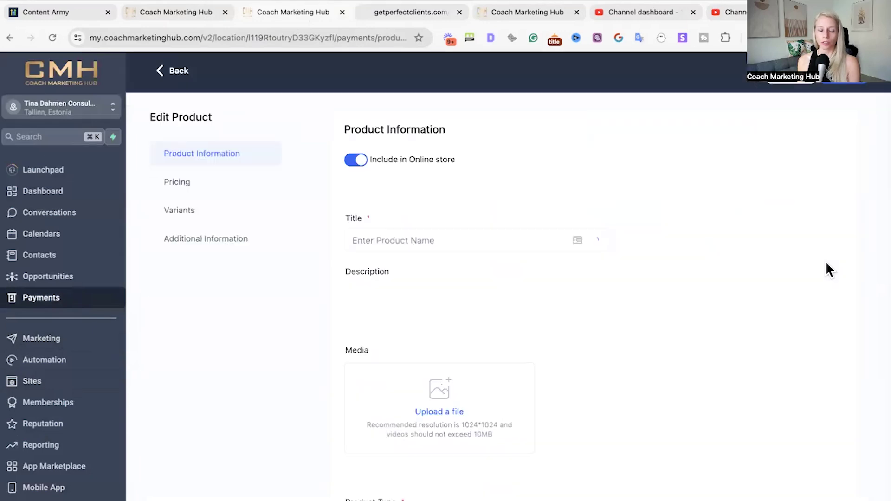
scroll(306, 376, "down", 8)
scroll(321, 418, "down", 4)
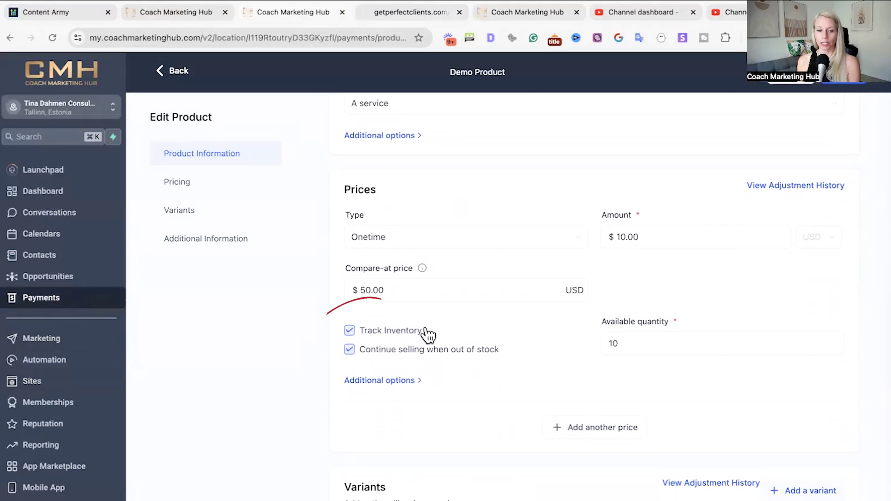
Enable Track Inventory with quantity 10 and continue selling when out of stock, then go back
left_click(349, 330)
left_click(349, 330)
left_click(625, 345)
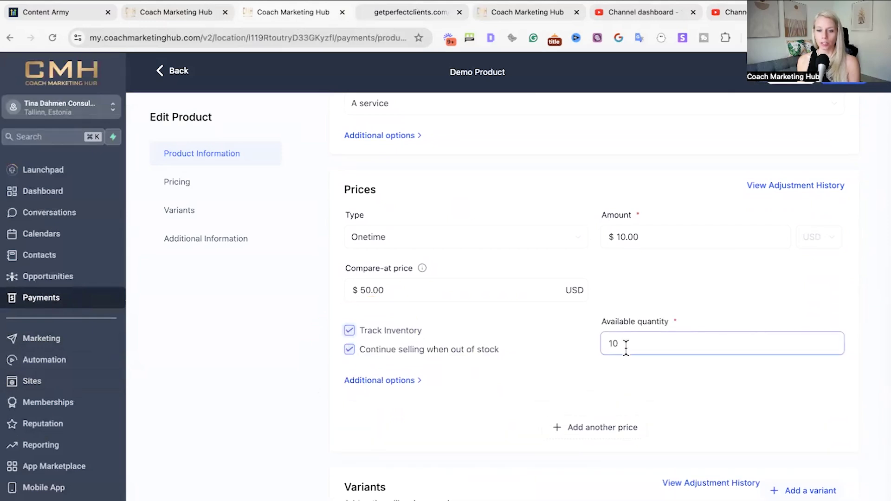
left_click(591, 346)
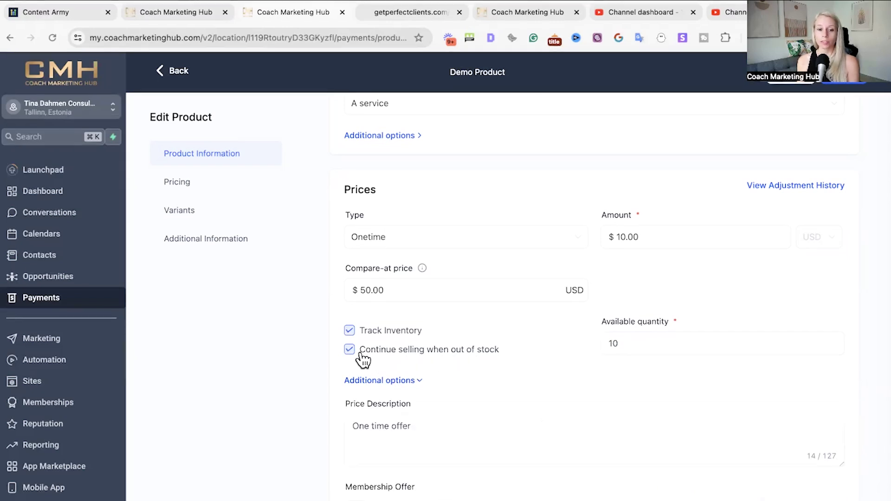
left_click(628, 343)
left_click(563, 355)
scroll(498, 457, "down", 4)
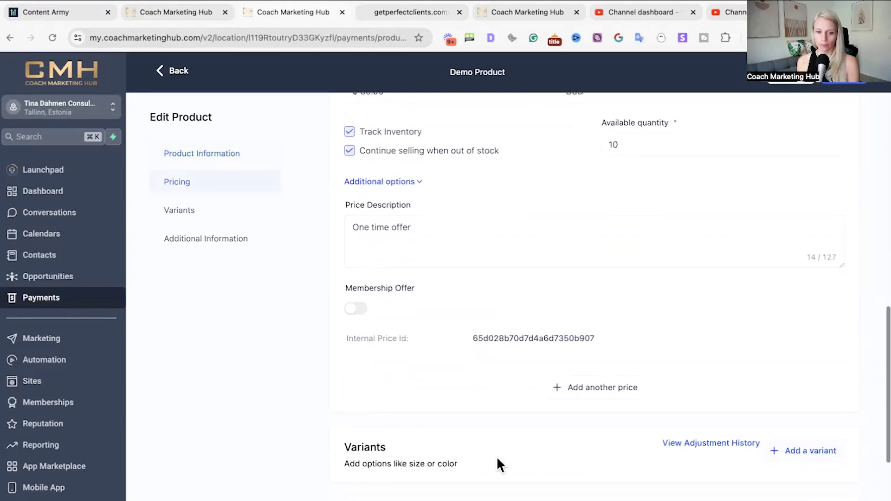
scroll(497, 463, "up", 15)
left_click(177, 56)
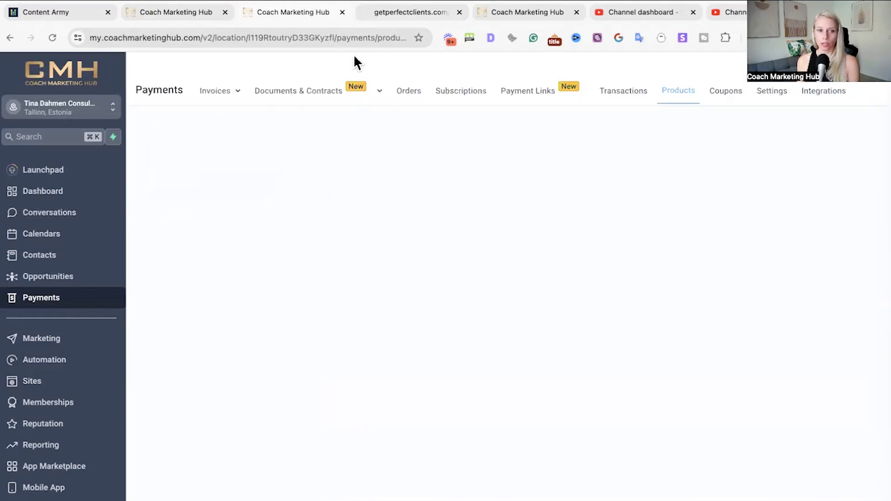
Open Demo Product 2 and review its variant's available quantity of 0
left_click(409, 14)
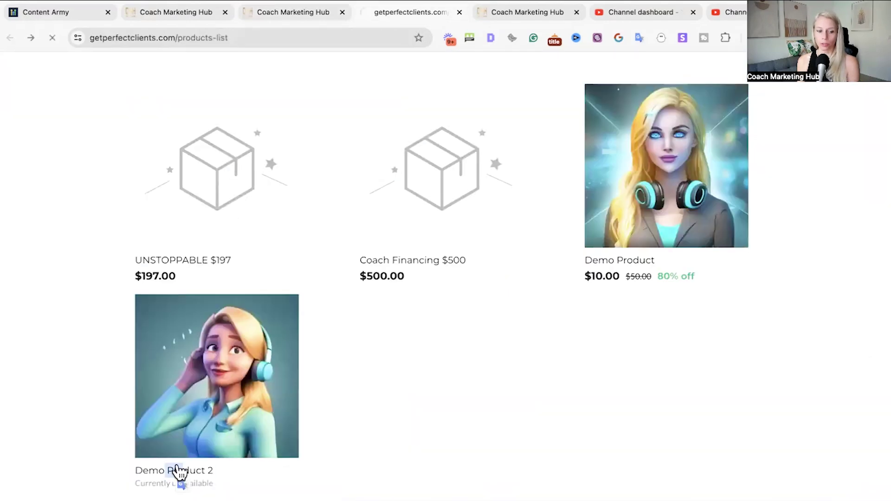
left_click(294, 12)
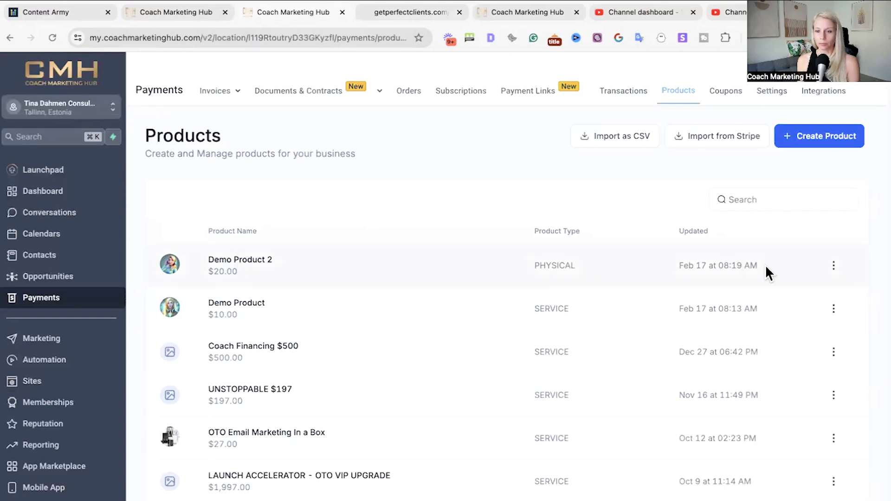
left_click(833, 265)
left_click(833, 218)
scroll(340, 342, "down", 4)
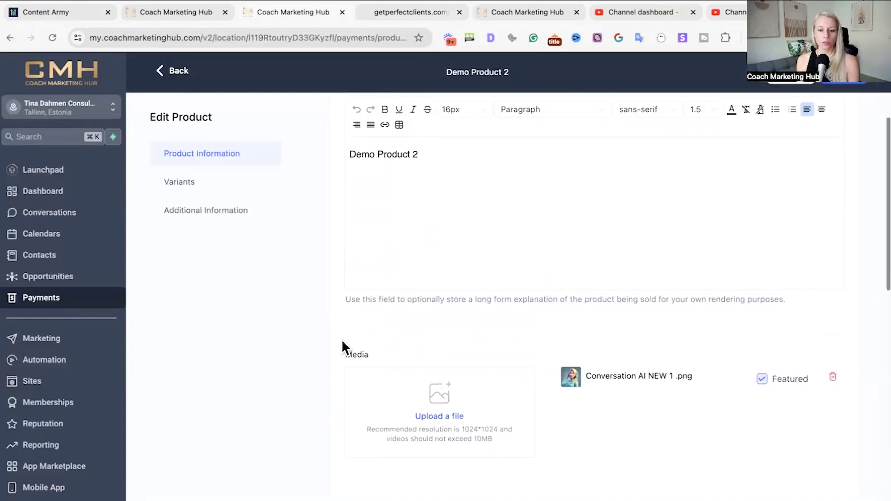
scroll(341, 344, "down", 8)
left_click(783, 361)
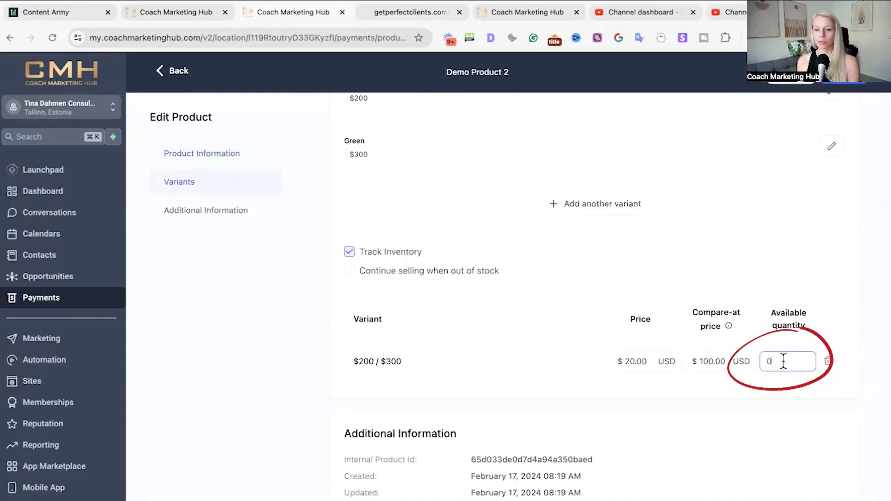
Check Demo Product 2's live page (Yellow, $200), its 0 stock, then the store list
left_click(413, 13)
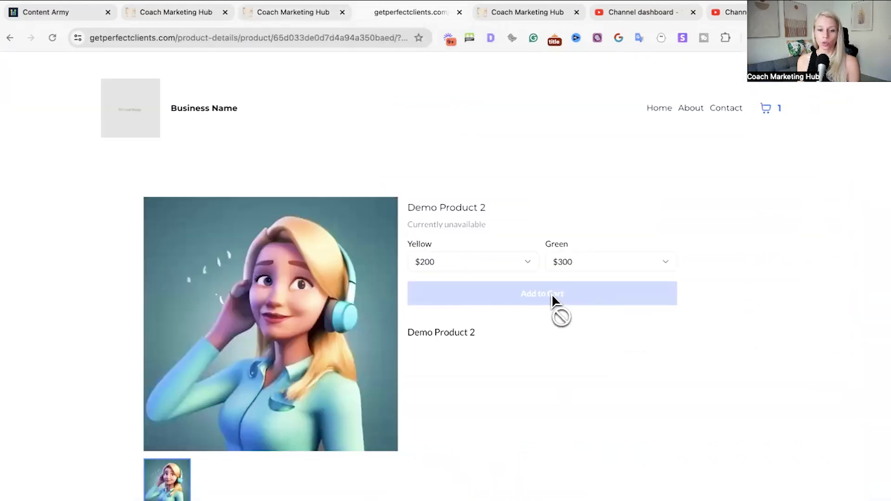
left_click(526, 263)
left_click(523, 266)
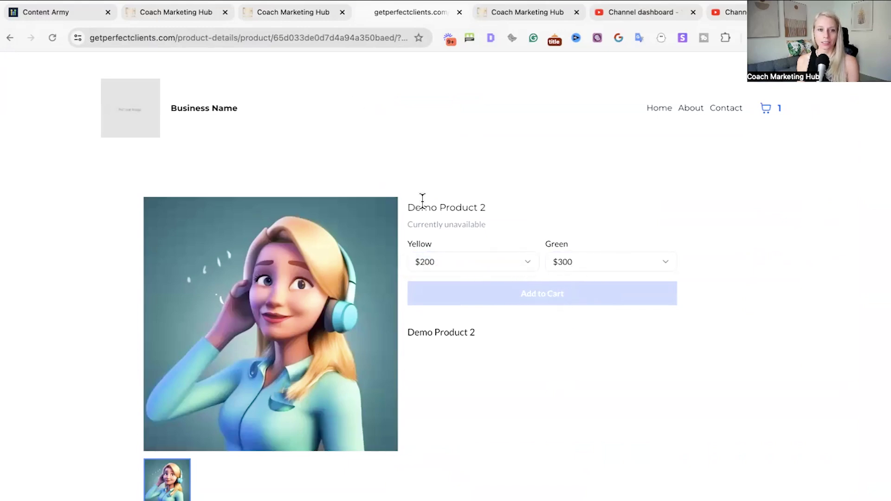
left_click(315, 11)
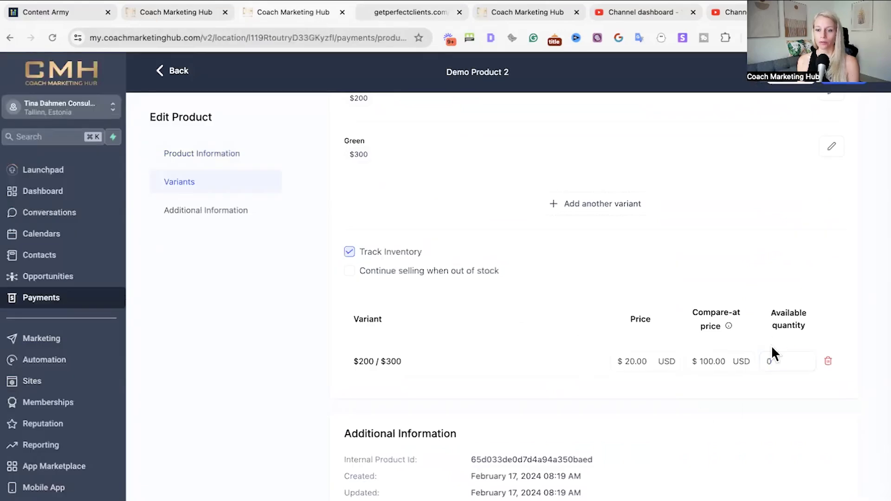
left_click(777, 366)
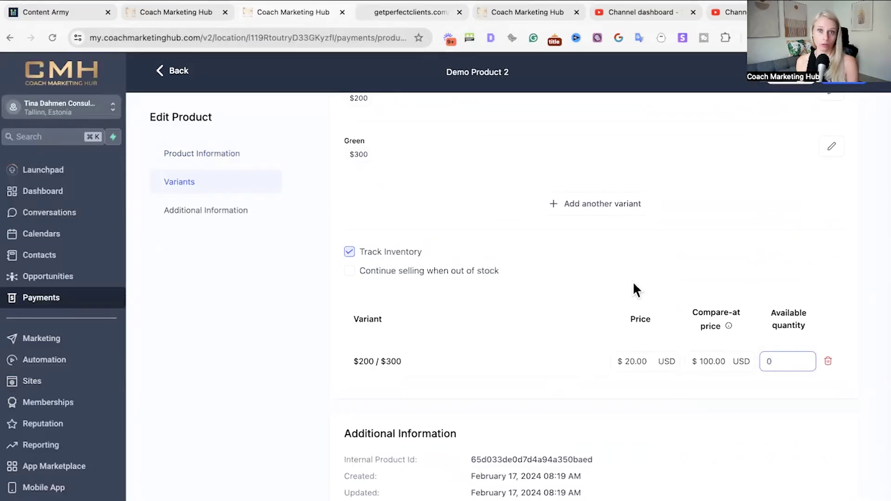
left_click(411, 12)
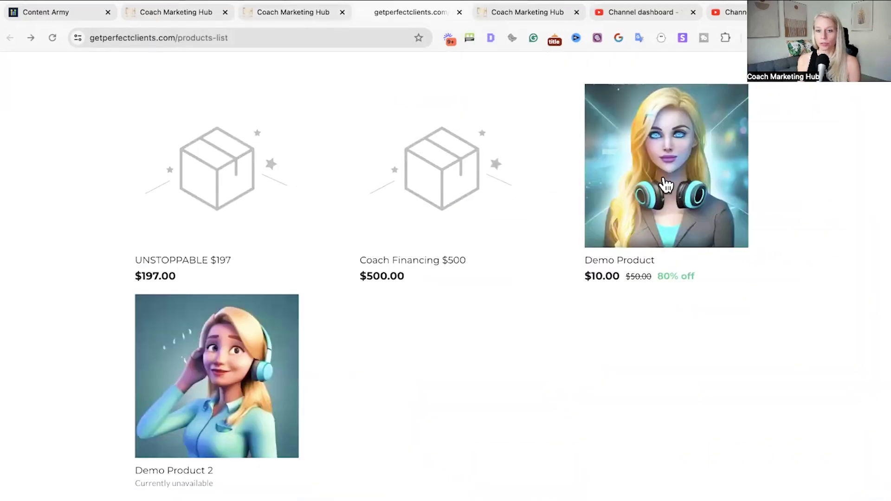
Add Demo Product to the cart and lower its quantity in the cart preview
left_click(700, 204)
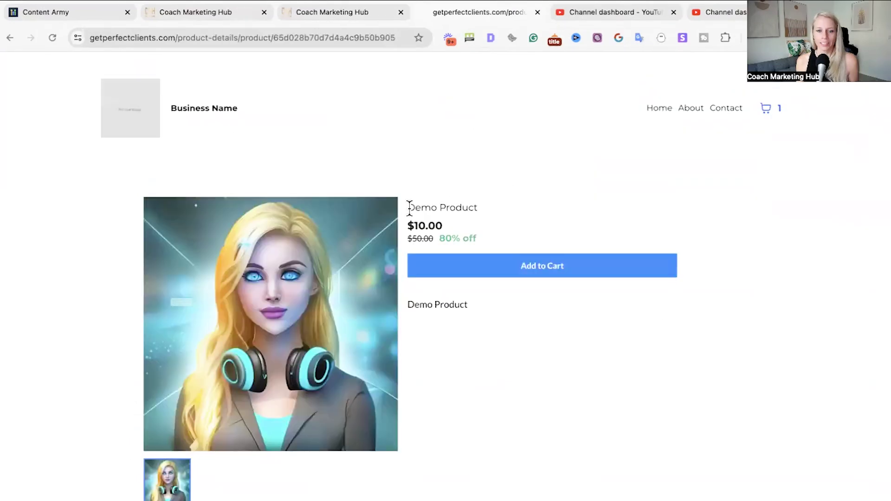
left_click(539, 266)
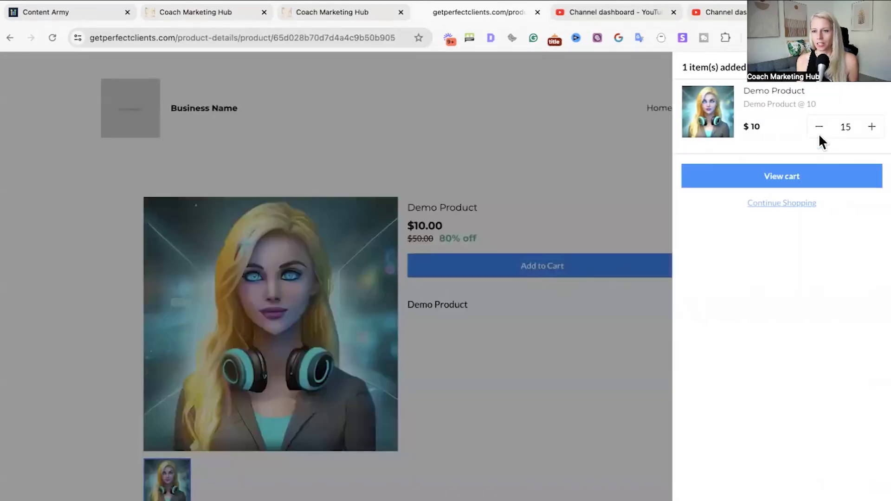
left_click(821, 133)
left_click(821, 133)
left_click(822, 133)
left_click(821, 134)
left_click(821, 134)
left_click(821, 133)
left_click(821, 134)
left_click(821, 133)
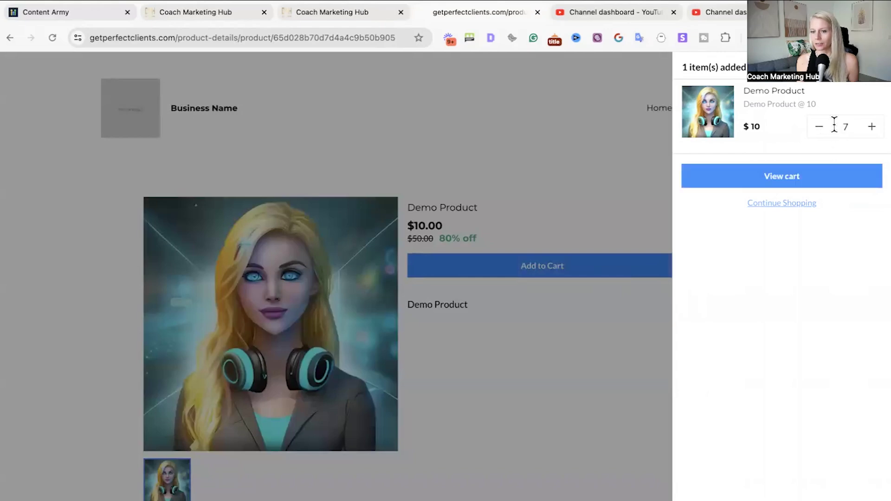
Open the full cart and raise the Demo Product quantity to 11 ($110.00)
left_click(789, 185)
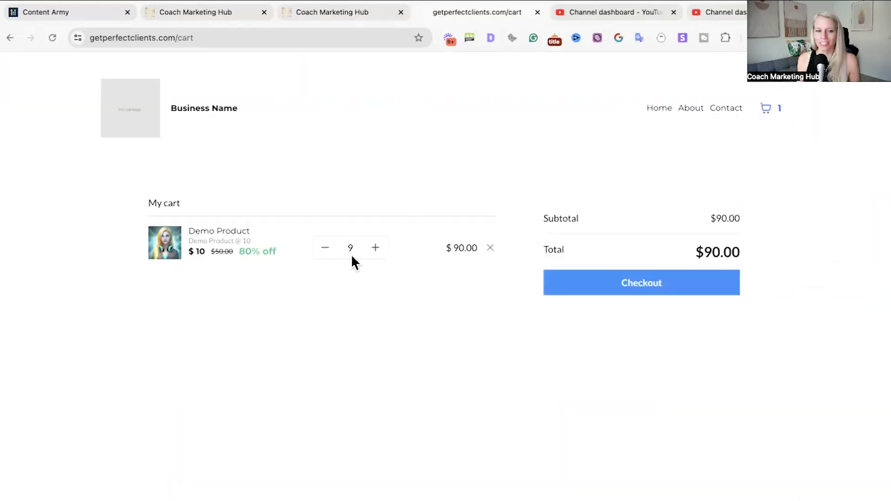
left_click(377, 251)
left_click(377, 251)
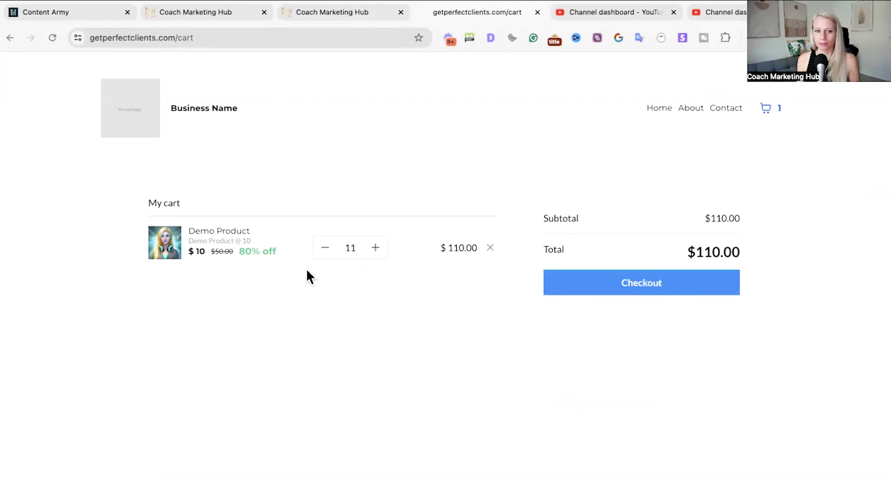
Check out six Demo Products ($60.00) and submit the test card payment
left_click(633, 288)
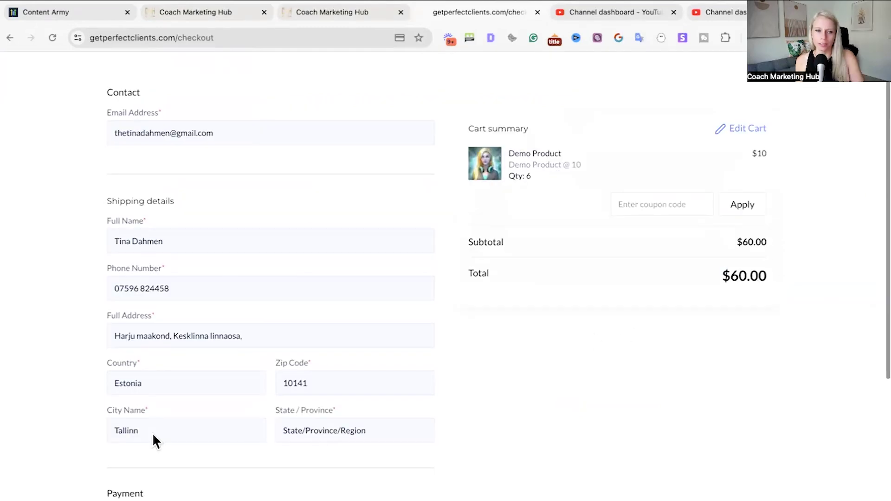
scroll(153, 439, "down", 5)
scroll(153, 436, "down", 2)
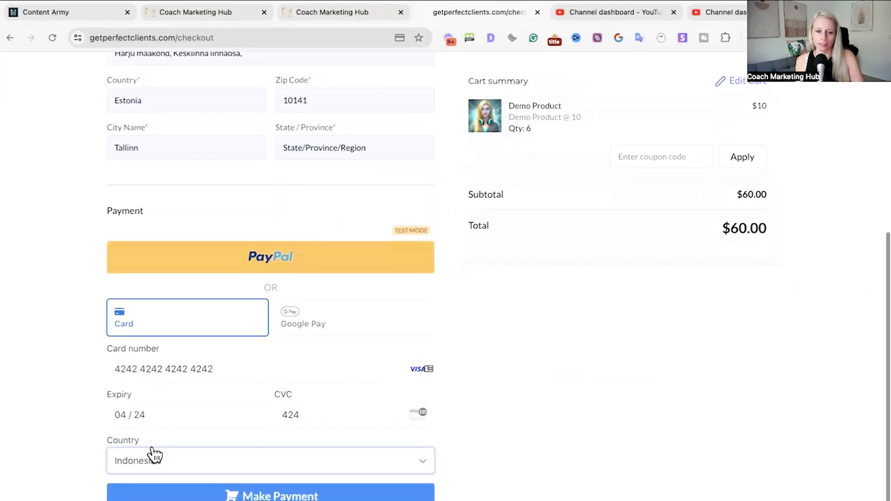
left_click(276, 495)
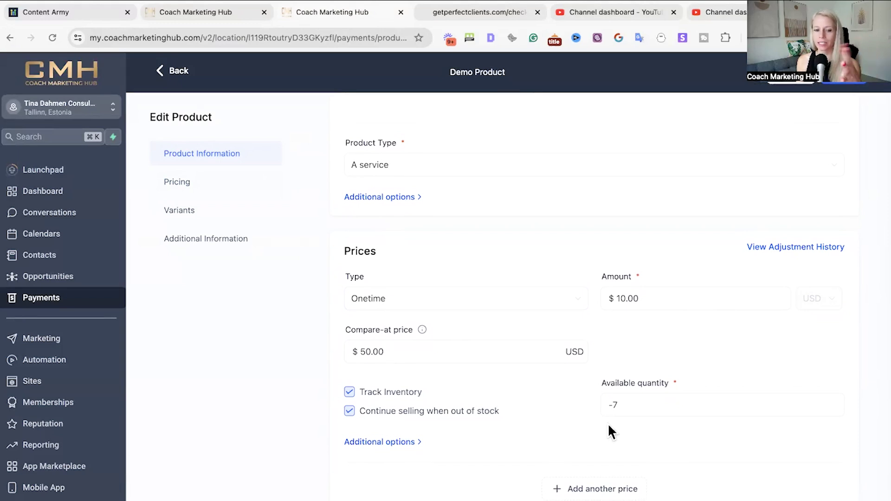
Turn off continue selling for Demo Product and confirm its live page shows Currently unavailable
left_click(349, 411)
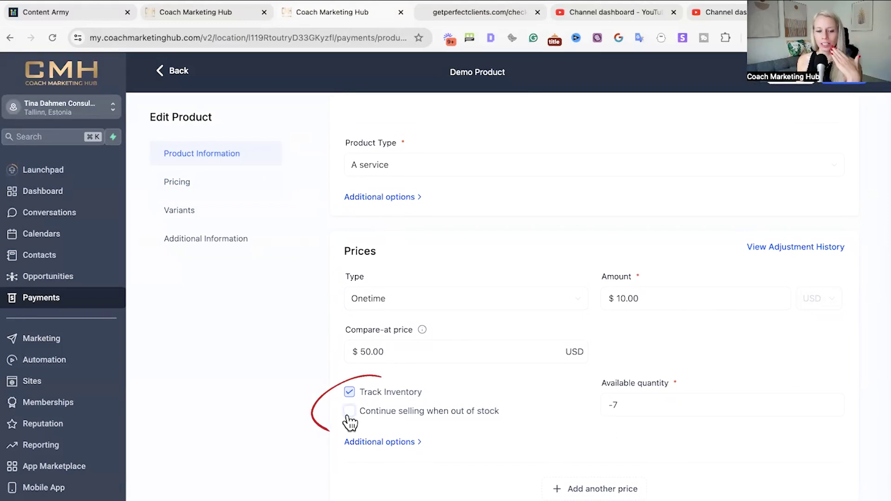
left_click(477, 12)
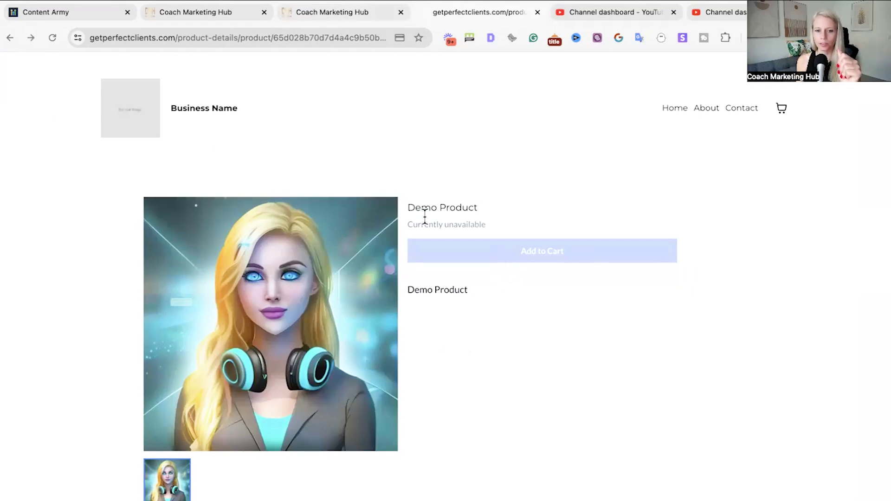
left_click(350, 14)
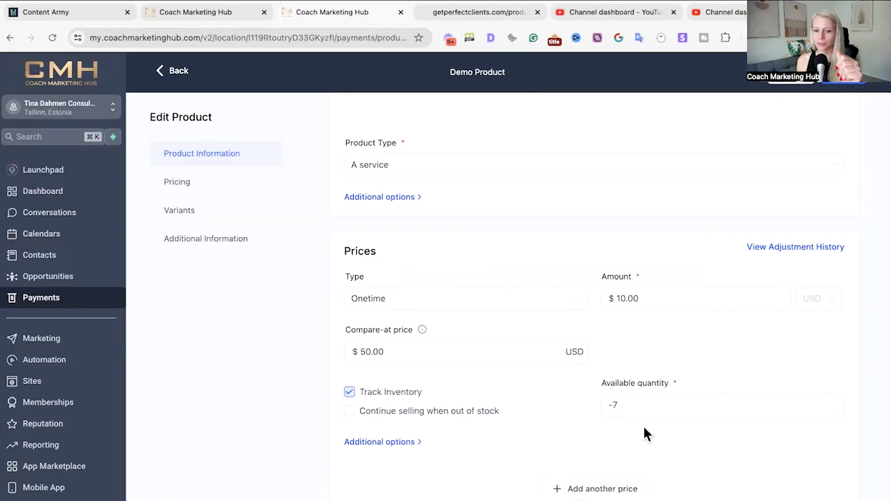